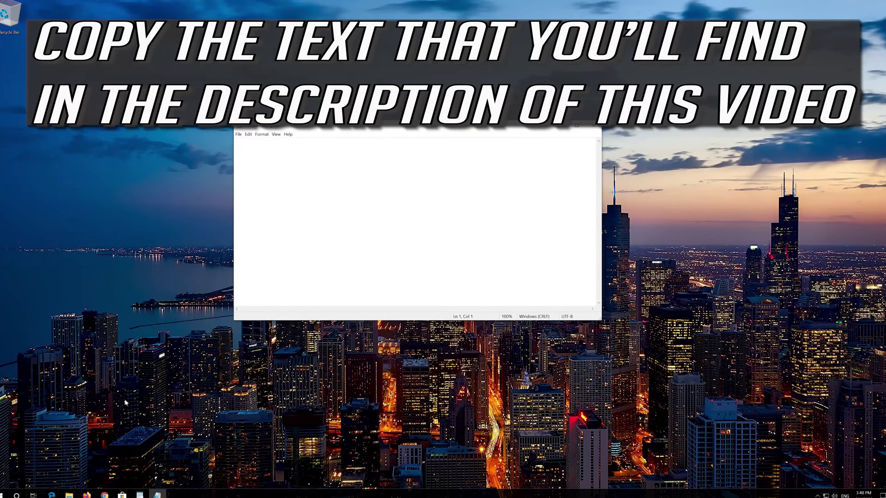
Copy the WordPad script from net stop bits to net start cryptsvc, then minimize WordPad.
{"action": "left_click", "coordinate": [140, 495]}
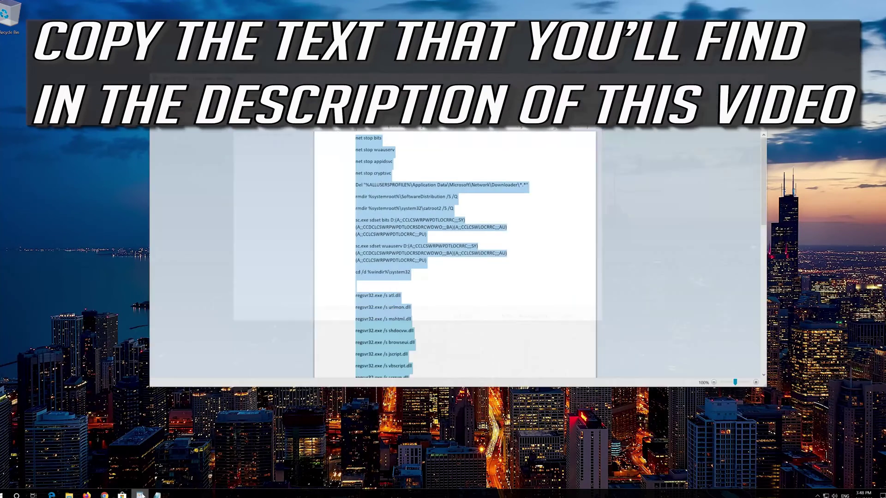
{"action": "left_click", "coordinate": [362, 128]}
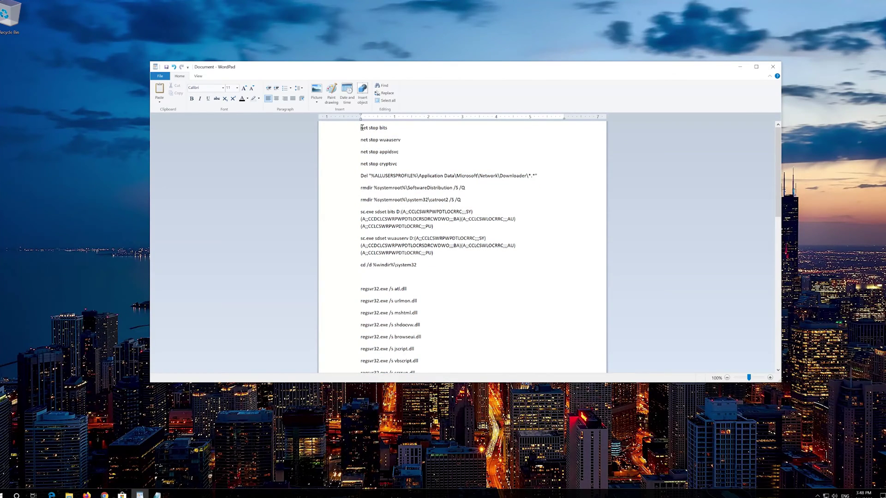
{"action": "left_click_drag", "start_coordinate": [363, 128], "coordinate": [490, 350]}
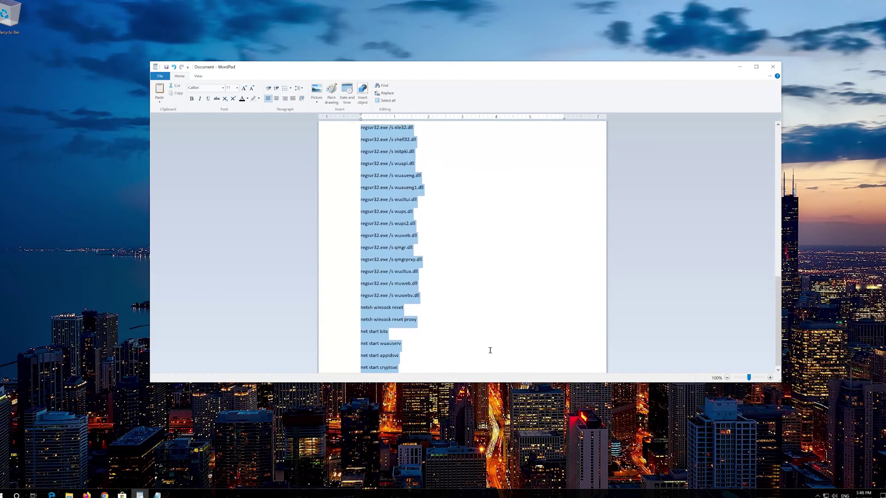
{"action": "scroll", "coordinate": [404, 204], "scroll_direction": "up", "scroll_amount": 1}
{"action": "right_click", "coordinate": [405, 204]}
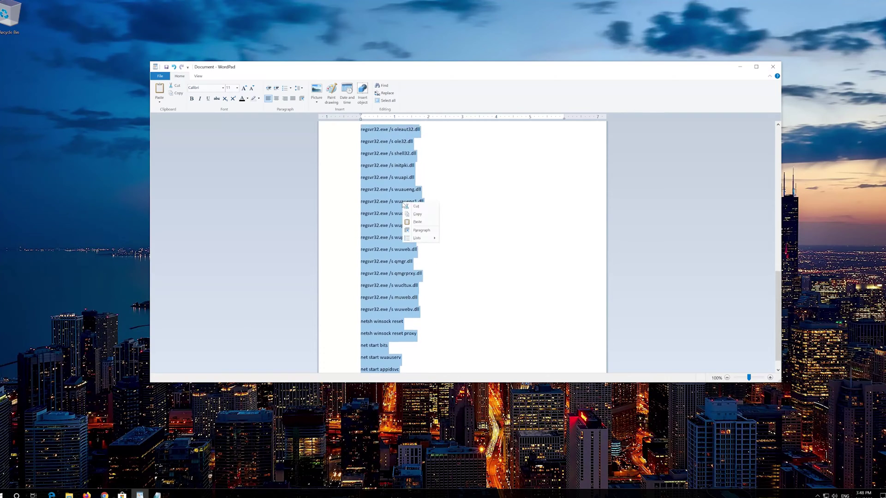
{"action": "key", "text": "Escape"}
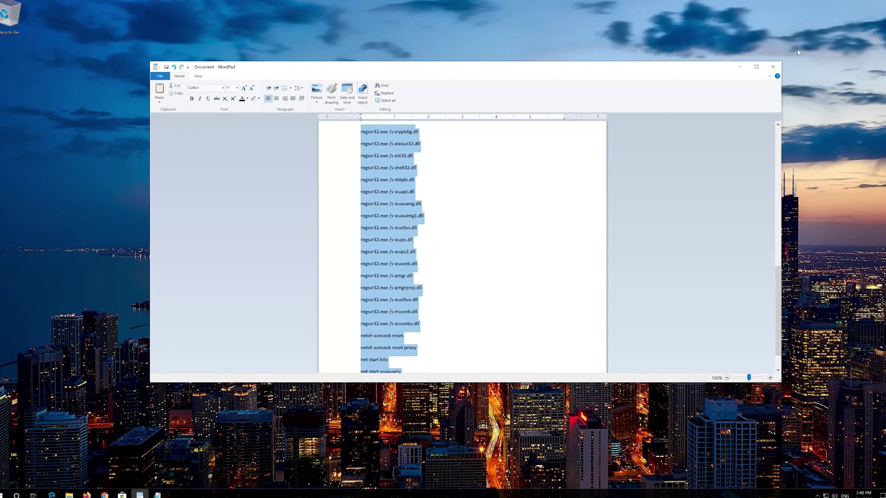
{"action": "left_click", "coordinate": [740, 67]}
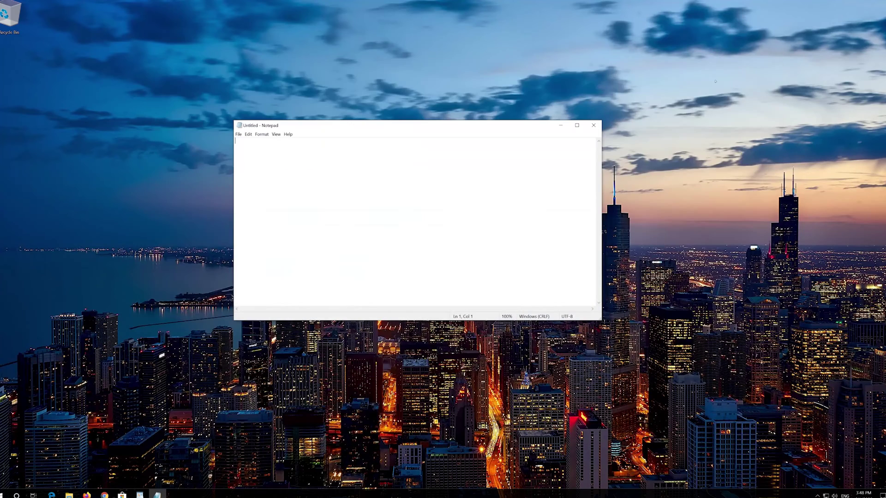
Paste the copied 53-line repair script into the untitled Notepad document.
{"action": "left_click", "coordinate": [247, 135]}
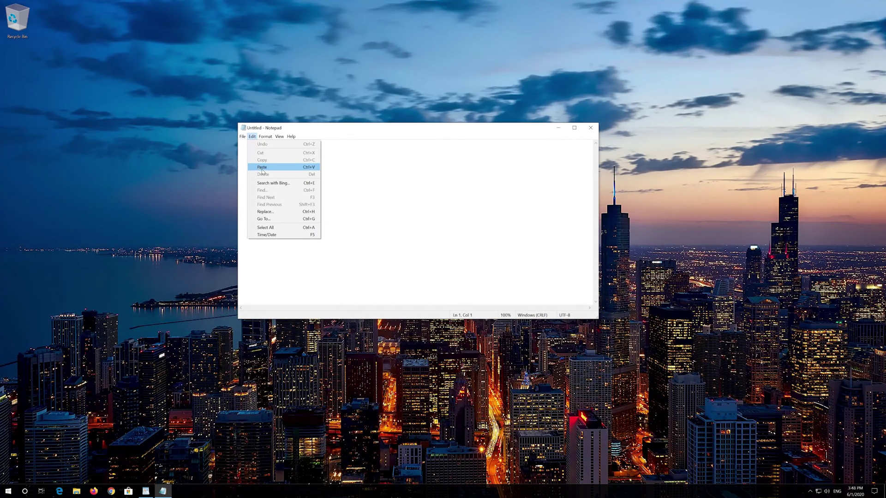
{"action": "left_click", "coordinate": [286, 168]}
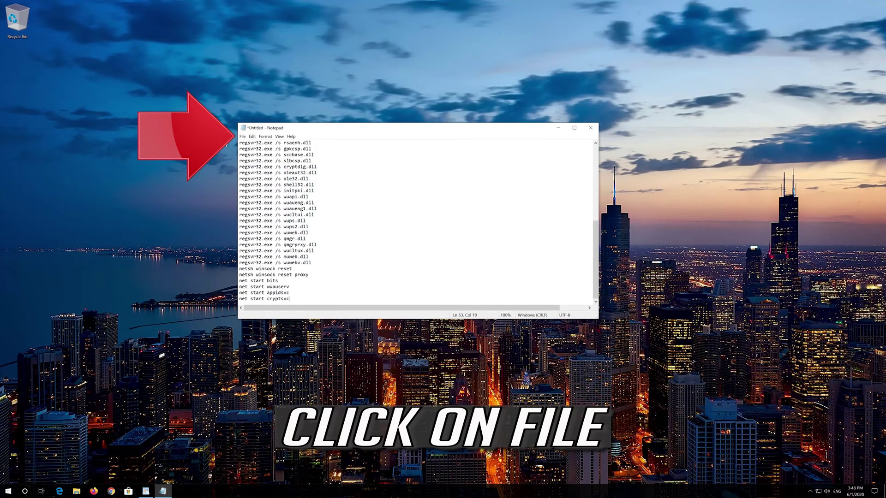
{"action": "left_click", "coordinate": [242, 137]}
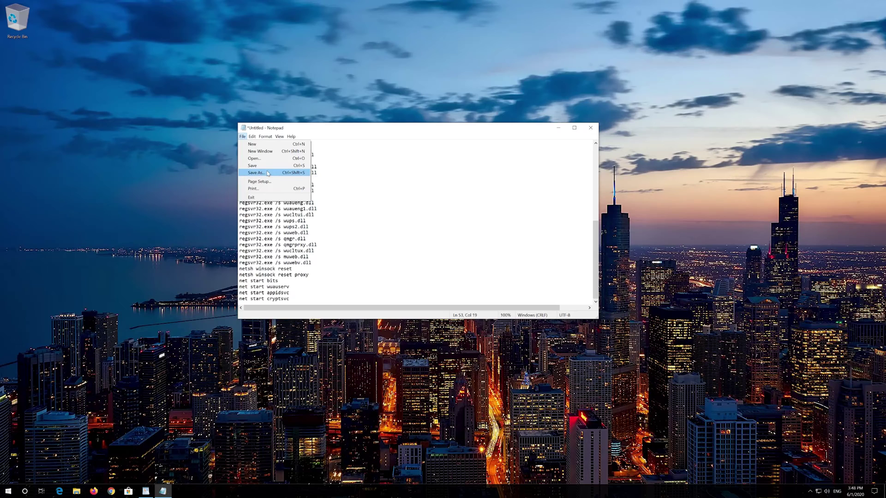
Save the script on the Desktop as fix.bat with file type All Files.
{"action": "left_click", "coordinate": [259, 174]}
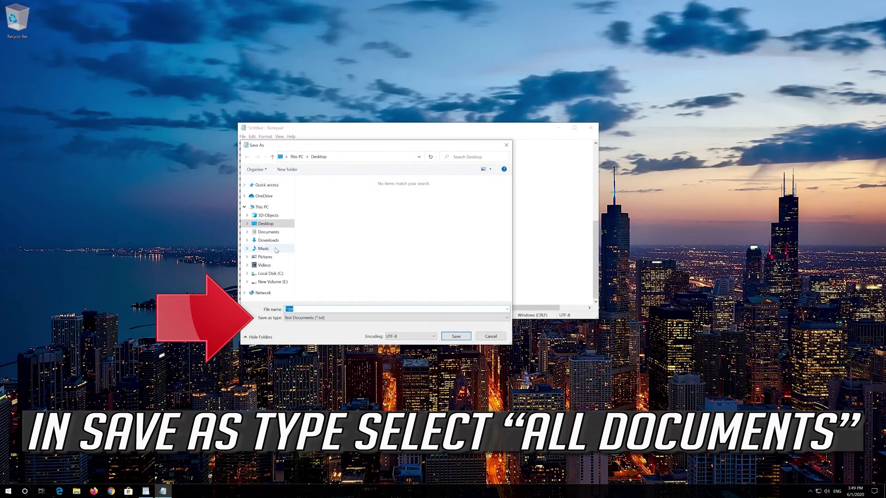
{"action": "left_click", "coordinate": [302, 322]}
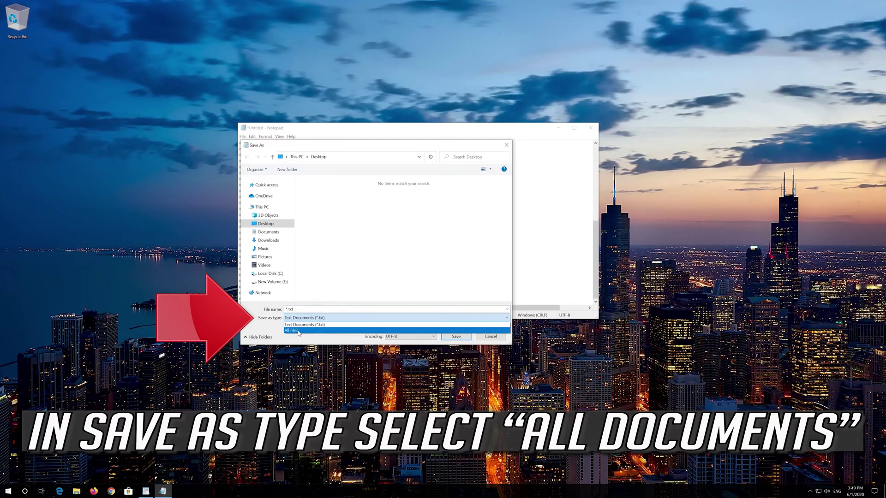
{"action": "left_click", "coordinate": [298, 331]}
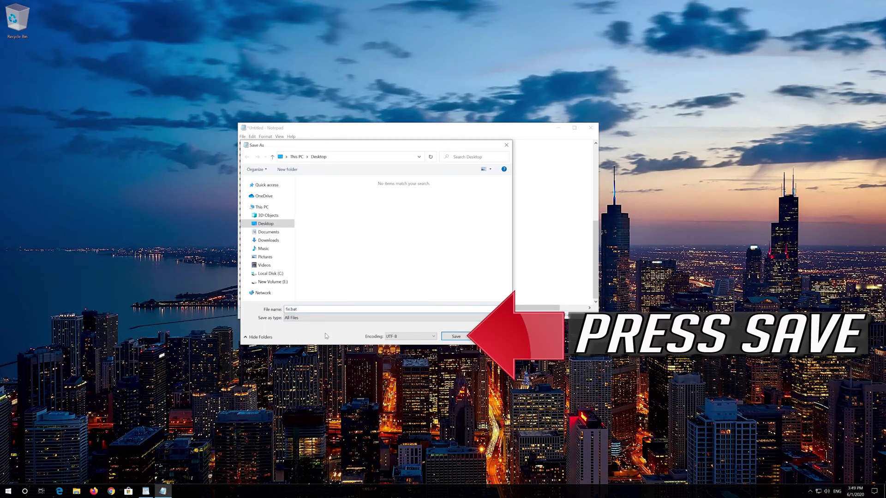
{"action": "left_click", "coordinate": [458, 338]}
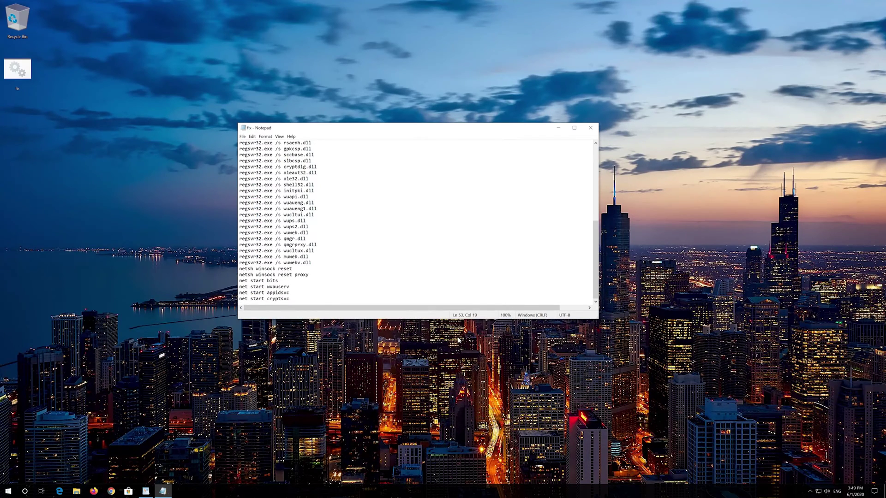
Close Notepad and run fix.bat as administrator, allowing Windows Command Processor to make changes.
{"action": "left_click", "coordinate": [596, 128]}
{"action": "right_click", "coordinate": [9, 68]}
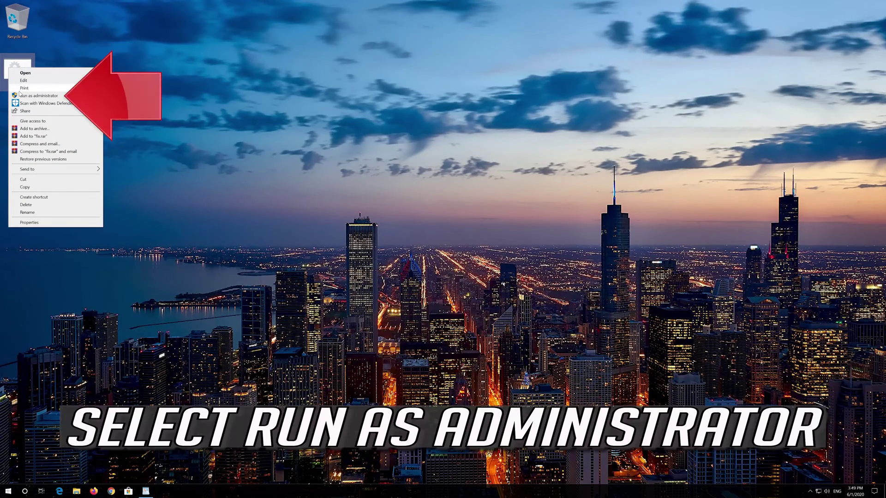
{"action": "left_click", "coordinate": [52, 96]}
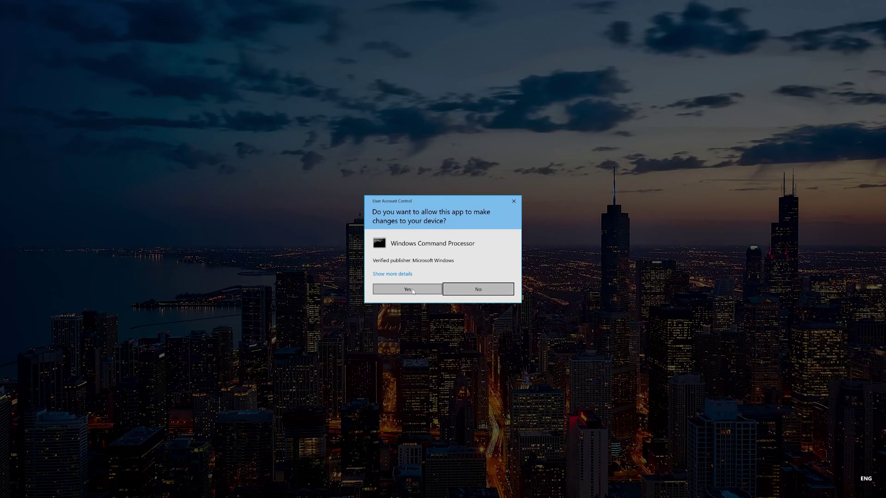
{"action": "left_click", "coordinate": [407, 290]}
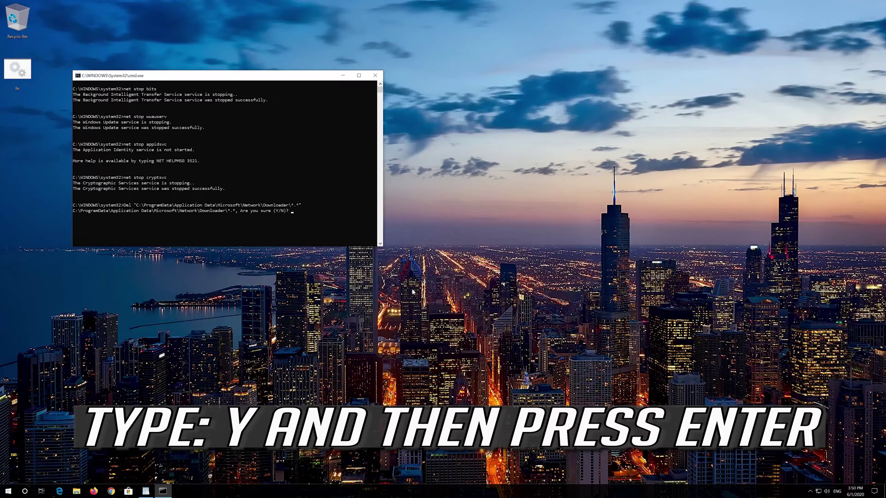
Answer Y to confirm deleting the Downloader files and let the script finish.
{"action": "type", "text": "Y"}
{"action": "key", "text": "Return"}
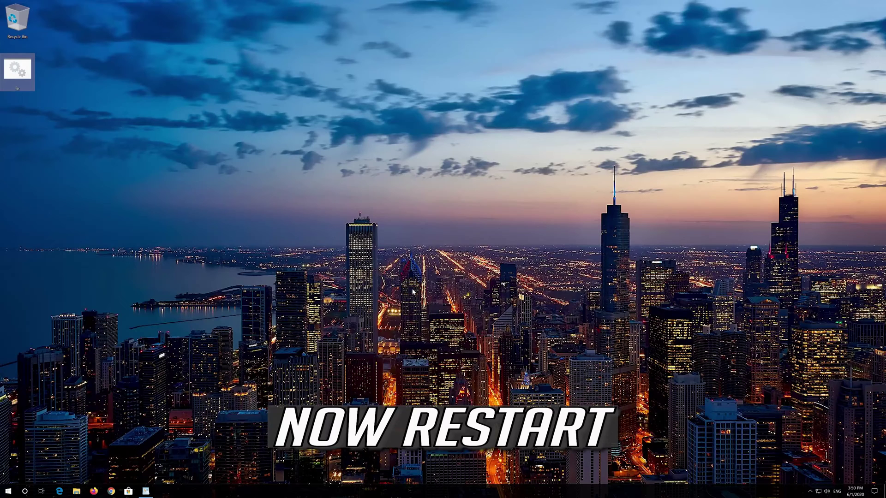
Restart the computer from the Start menu's power options.
{"action": "left_click", "coordinate": [3, 491]}
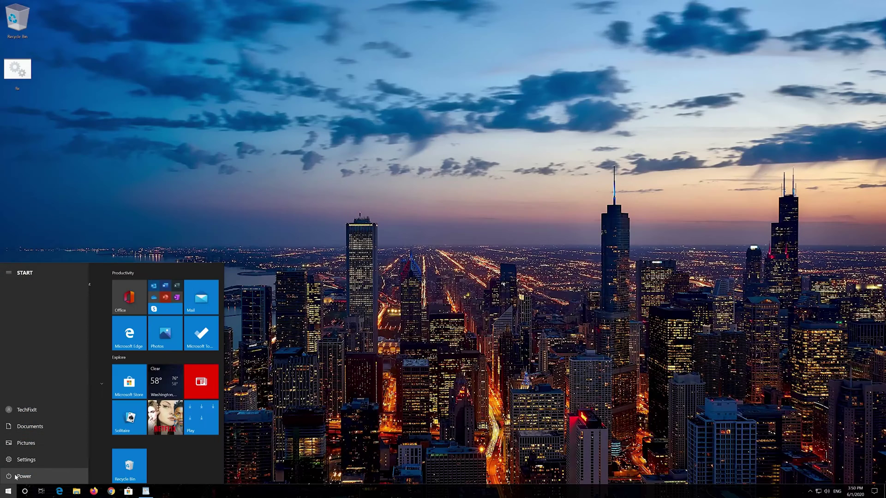
{"action": "left_click", "coordinate": [15, 477]}
{"action": "left_click", "coordinate": [26, 463]}
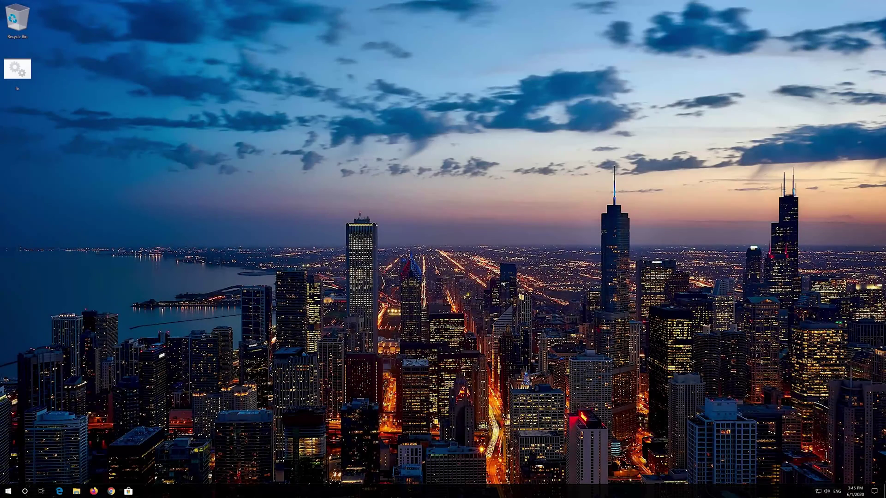
After the reboot, open Update & Security in Windows Settings to check for updates.
{"action": "left_click", "coordinate": [4, 493]}
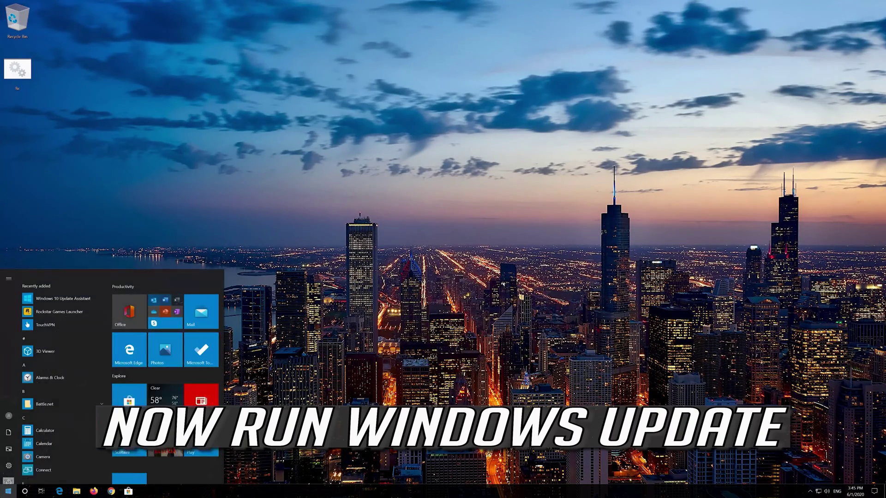
{"action": "left_click", "coordinate": [8, 459]}
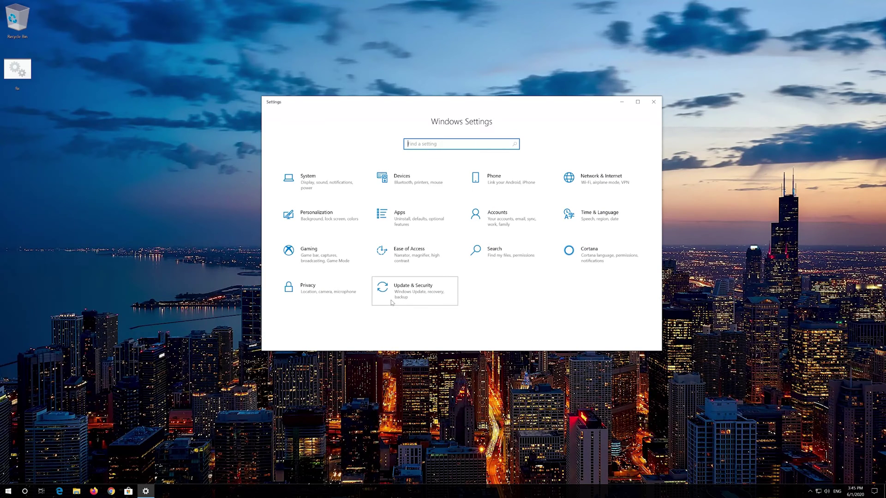
{"action": "left_click", "coordinate": [374, 295]}
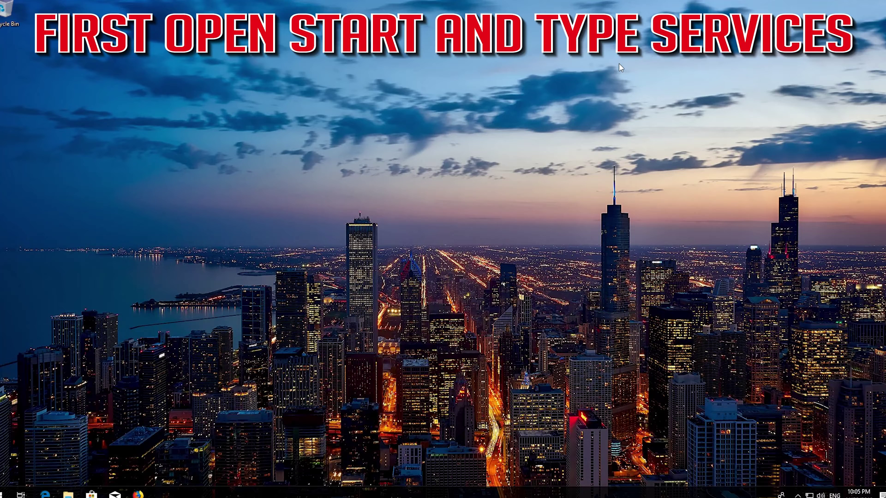
Search from Start for 'services' to find the Services desktop app.
{"action": "key", "text": "super"}
{"action": "type", "text": "servi"}
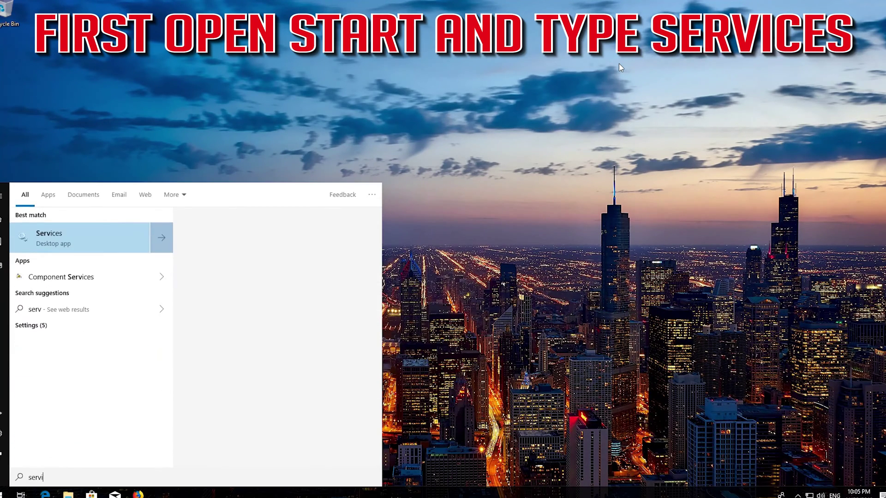
{"action": "type", "text": "ces"}
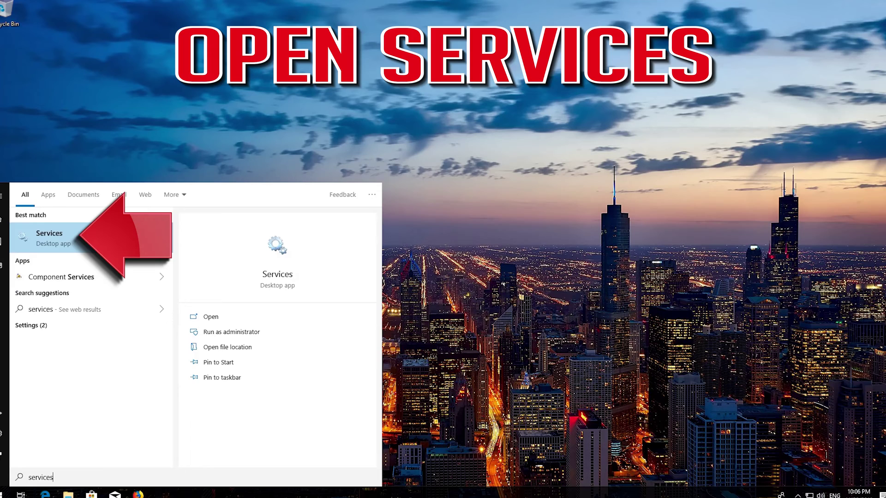
Launch Services, find the Windows Update service in the list, and open its Properties.
{"action": "left_click", "coordinate": [91, 237]}
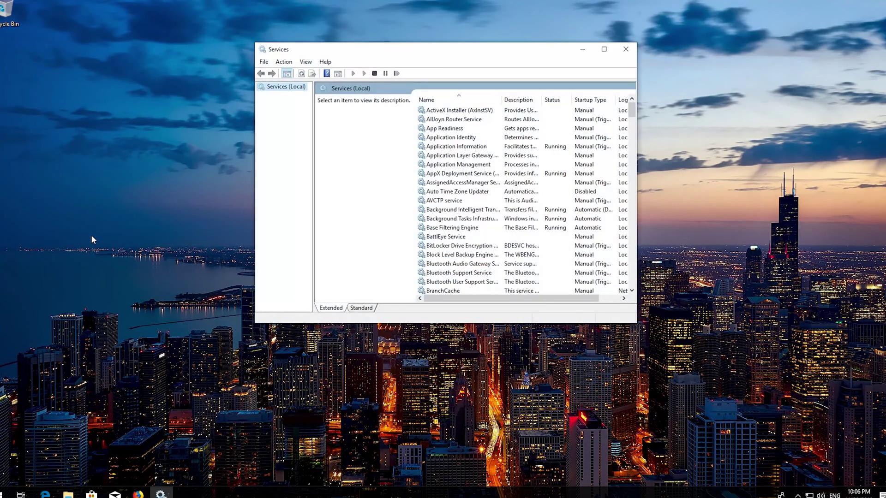
{"action": "left_click", "coordinate": [443, 200]}
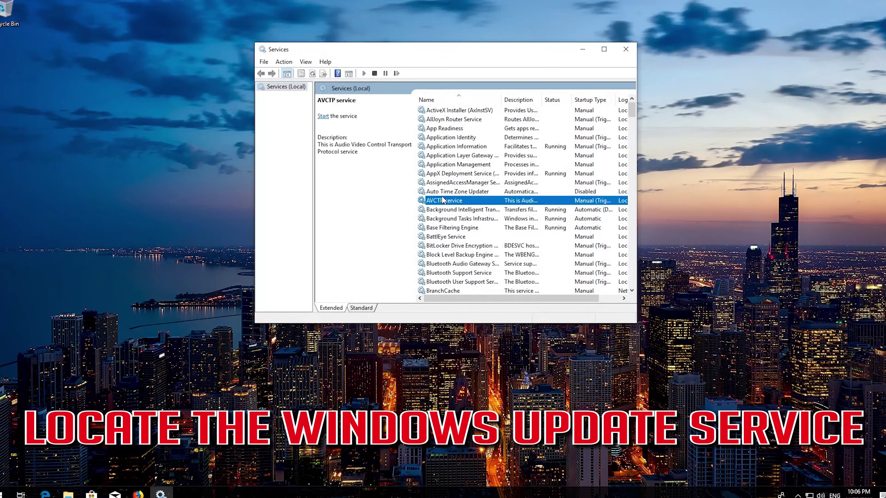
{"action": "scroll", "coordinate": [443, 199], "scroll_direction": "down", "scroll_amount": 10}
{"action": "scroll", "coordinate": [442, 200], "scroll_direction": "down", "scroll_amount": 20}
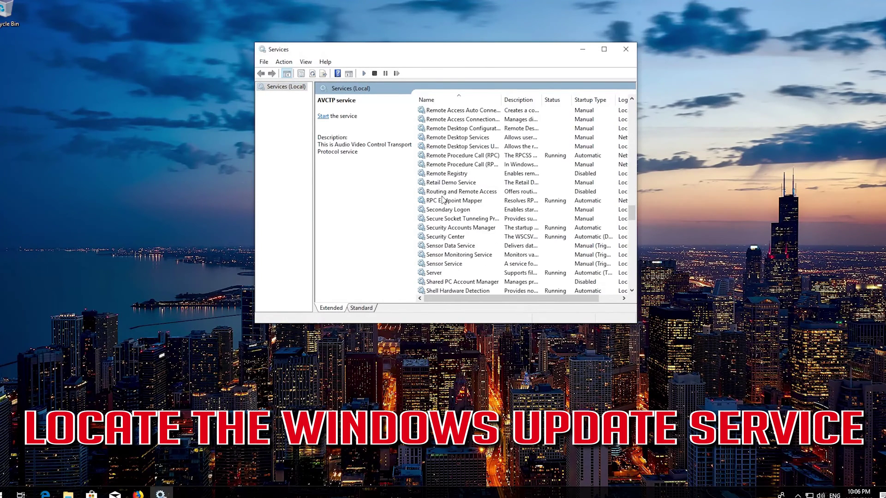
{"action": "scroll", "coordinate": [442, 199], "scroll_direction": "down", "scroll_amount": 8}
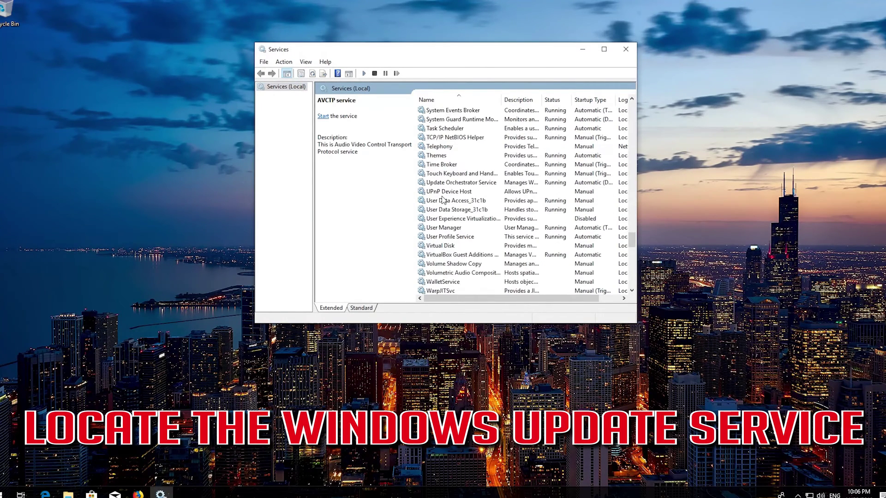
{"action": "scroll", "coordinate": [443, 201], "scroll_direction": "down", "scroll_amount": 15}
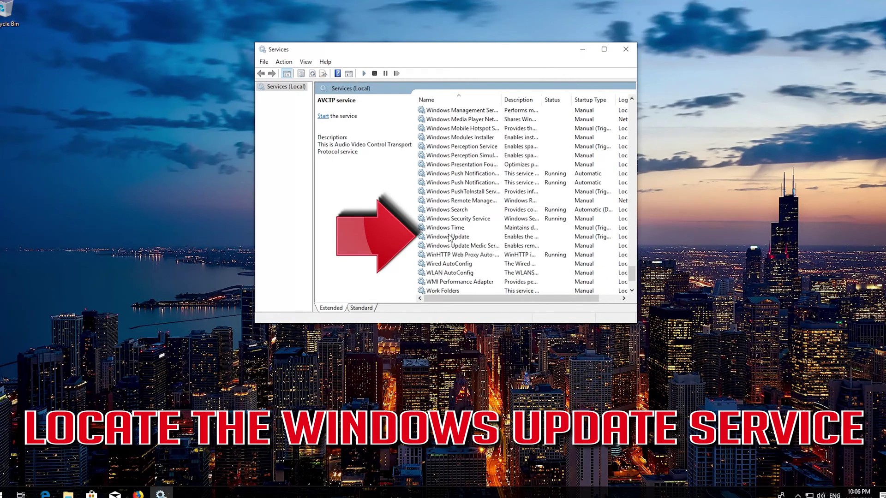
{"action": "left_click", "coordinate": [450, 239]}
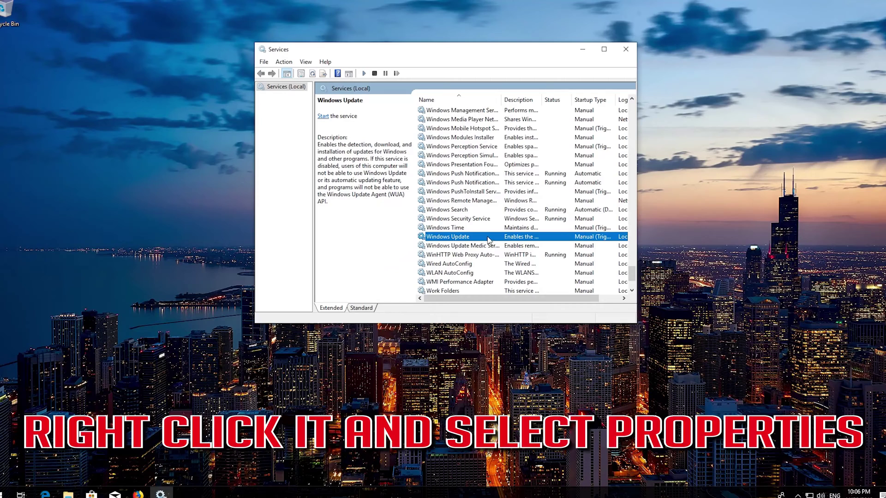
{"action": "right_click", "coordinate": [458, 239]}
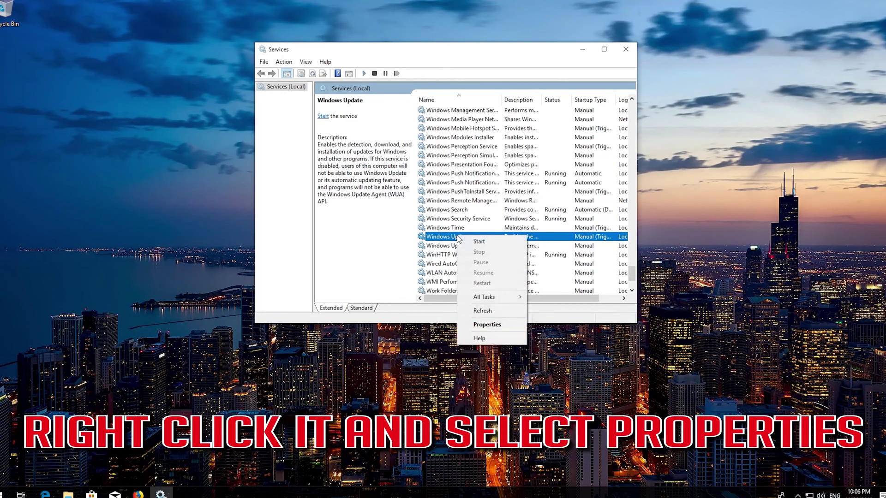
{"action": "left_click", "coordinate": [495, 325]}
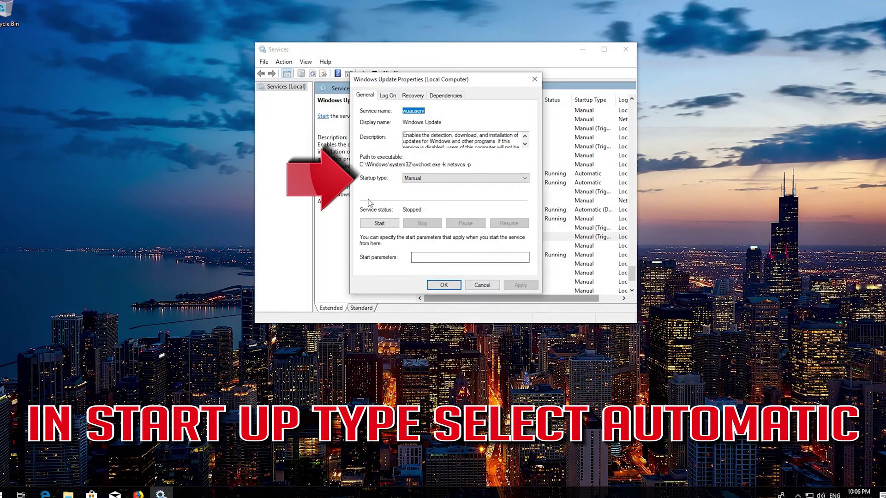
Change Windows Update's startup type from Manual to Automatic, apply it, and close Properties.
{"action": "left_click", "coordinate": [460, 180]}
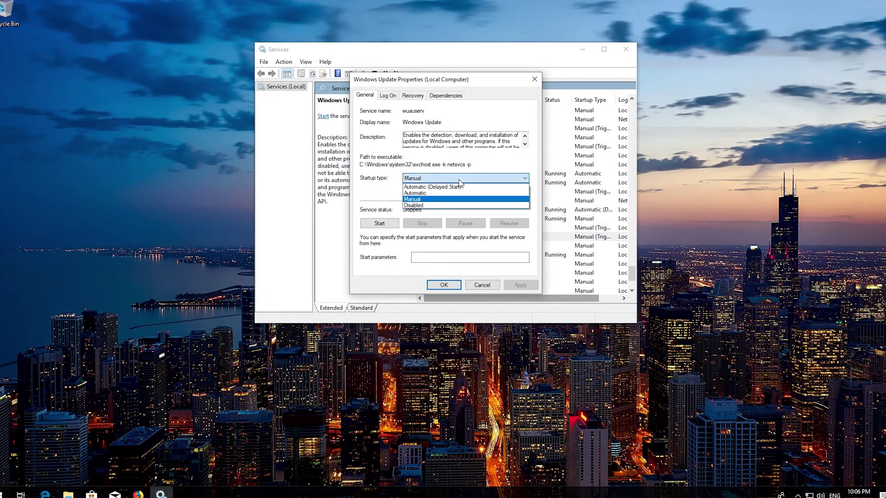
{"action": "left_click", "coordinate": [437, 193]}
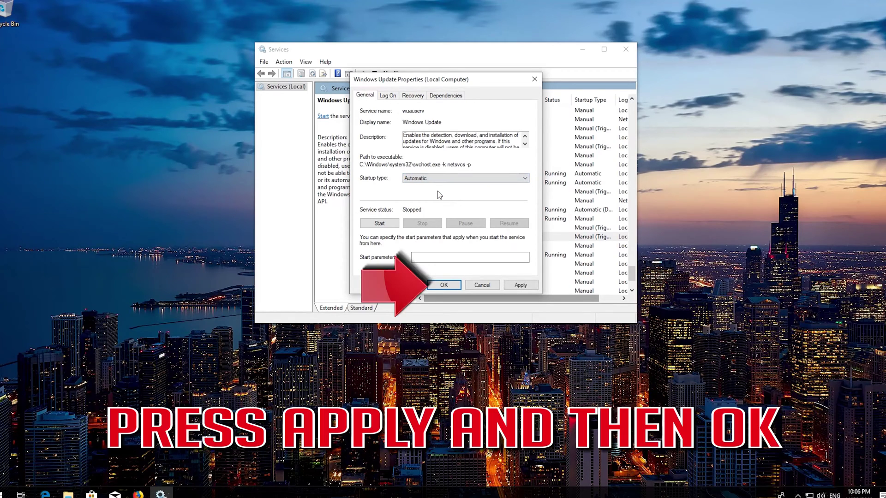
{"action": "left_click", "coordinate": [525, 287]}
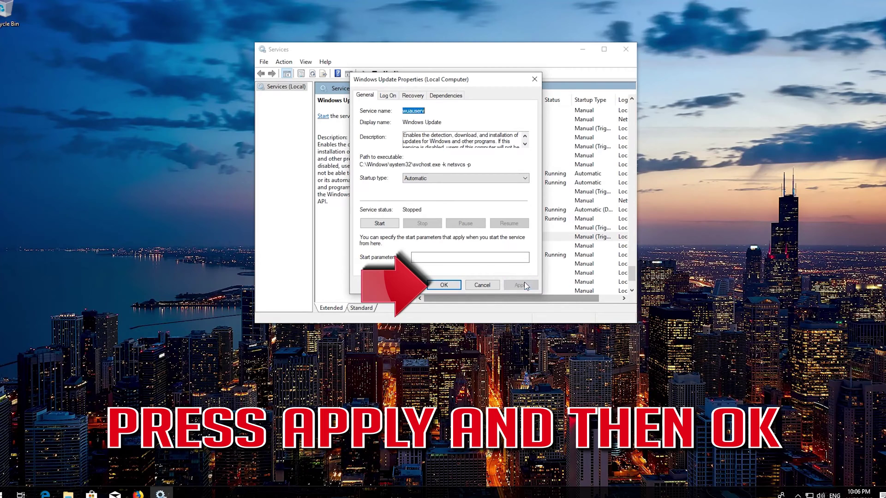
{"action": "left_click", "coordinate": [450, 285]}
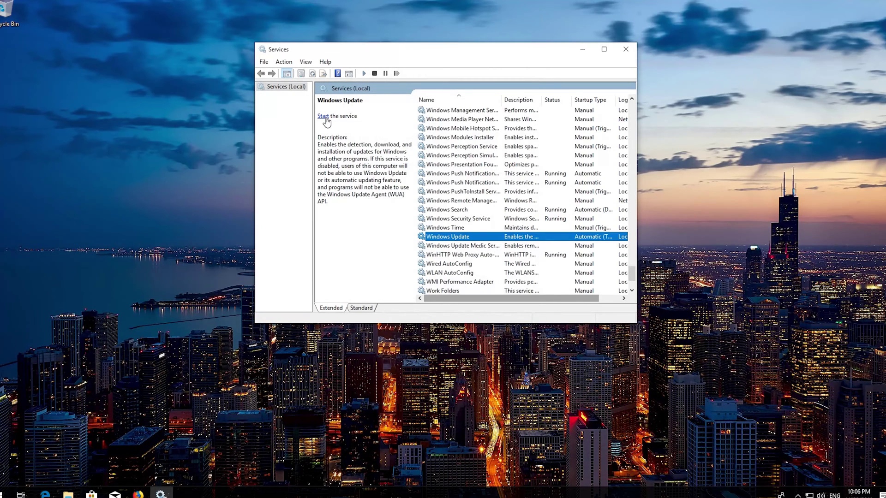
Start the Windows Update service, then restart it.
{"action": "left_click", "coordinate": [326, 119]}
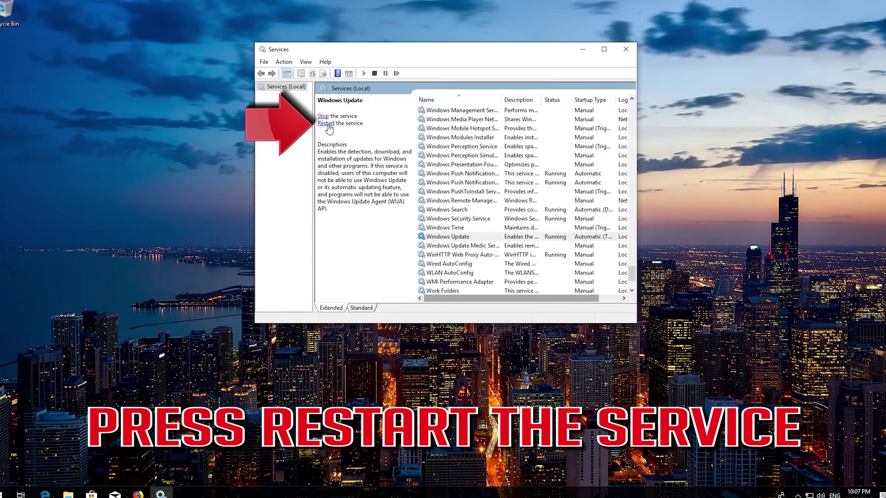
{"action": "left_click", "coordinate": [328, 123]}
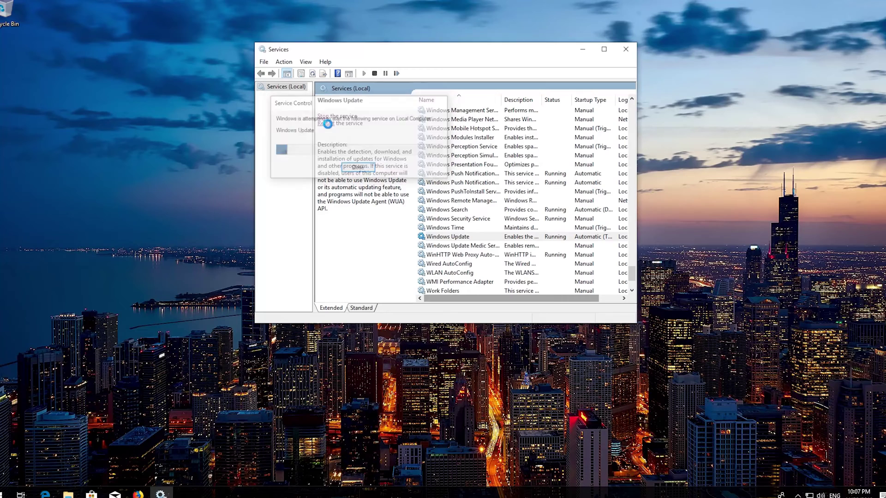
Close the Services window and restart the computer from the Start menu's power options.
{"action": "left_click", "coordinate": [635, 49]}
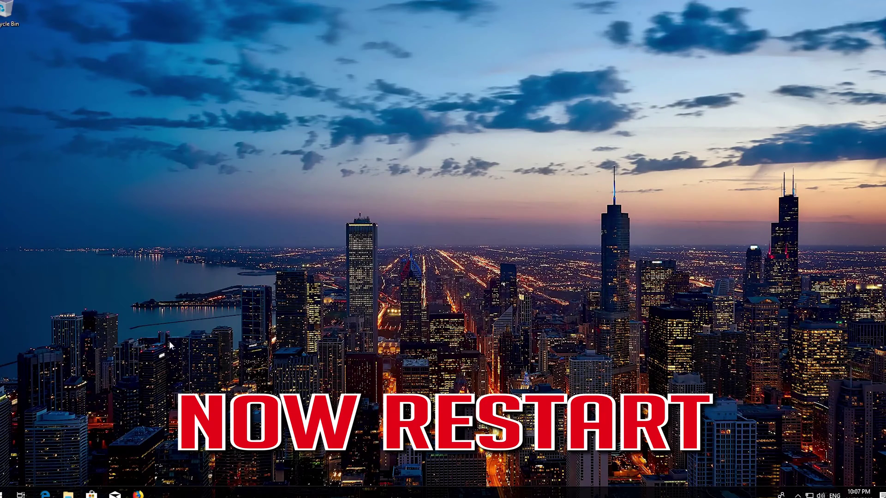
{"action": "left_click", "coordinate": [6, 491]}
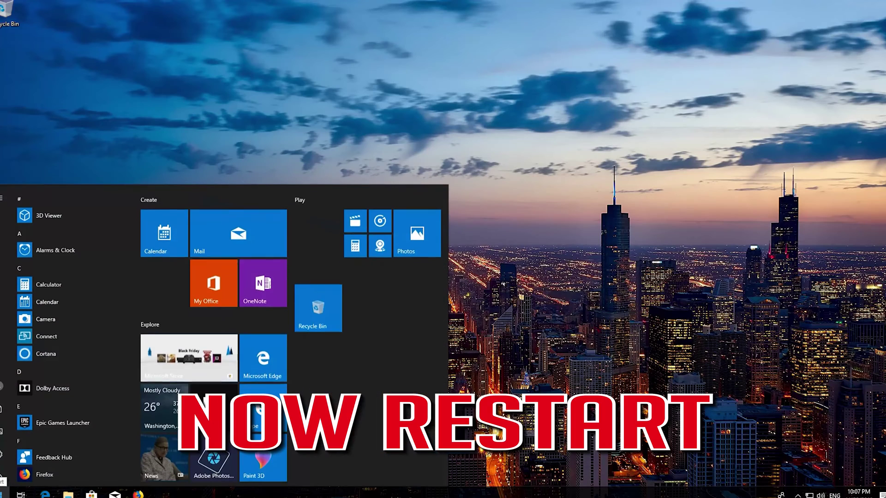
{"action": "left_click", "coordinate": [2, 475]}
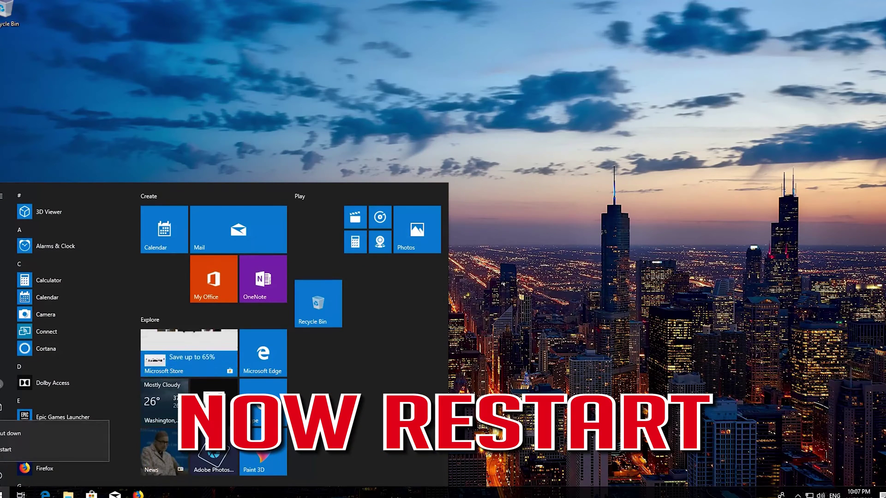
{"action": "left_click", "coordinate": [2, 450]}
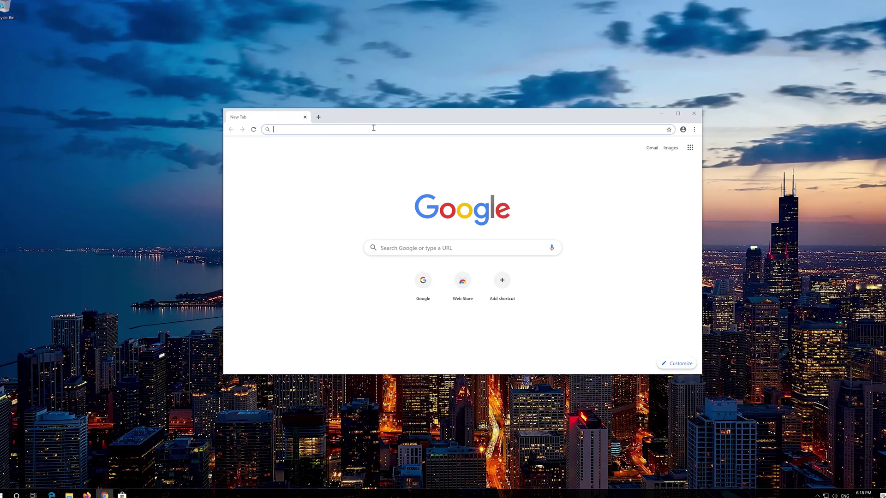
Download the Media Creation Tool from Microsoft's Download Windows 10 page, then close Chrome.
{"action": "type", "text": "https://www.microsoft.com/en-us/software-download/windows10"}
{"action": "key", "text": "Return"}
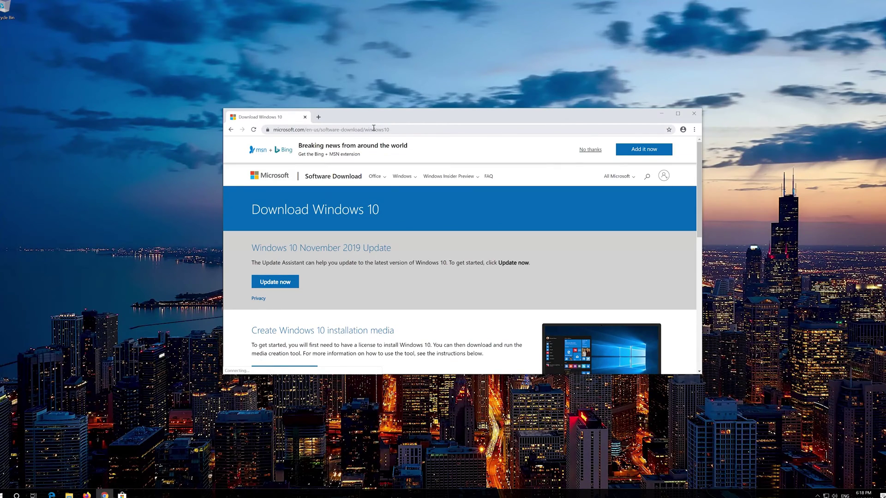
{"action": "scroll", "coordinate": [429, 271], "scroll_direction": "down", "scroll_amount": 1}
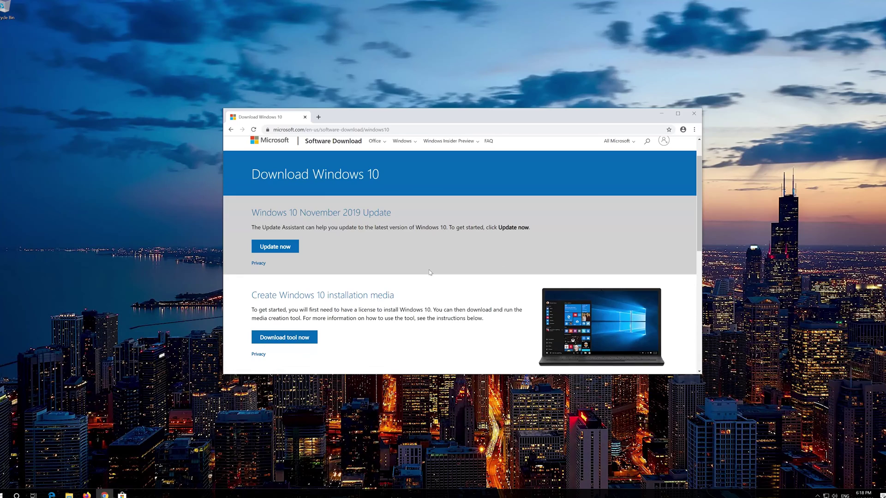
{"action": "left_click", "coordinate": [302, 339]}
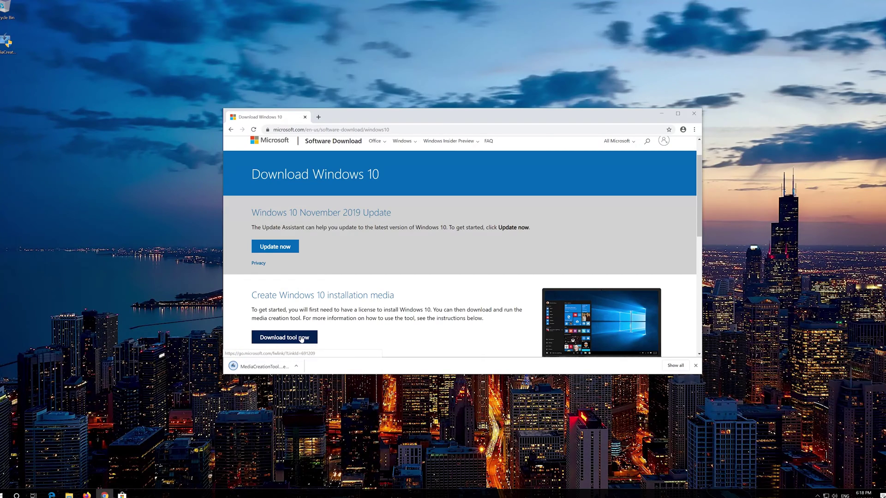
{"action": "left_click", "coordinate": [694, 114]}
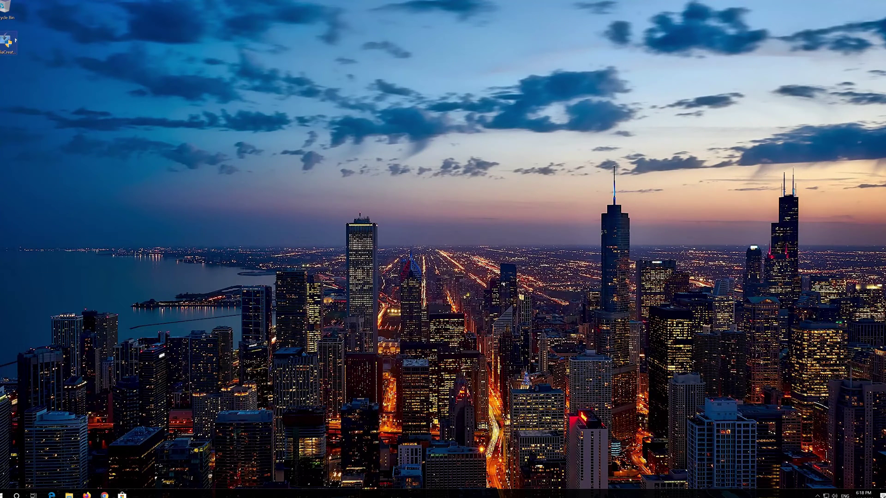
Launch MediaCreationTool from the desktop, allow it through UAC, and accept the license terms.
{"action": "double_click", "coordinate": [6, 48]}
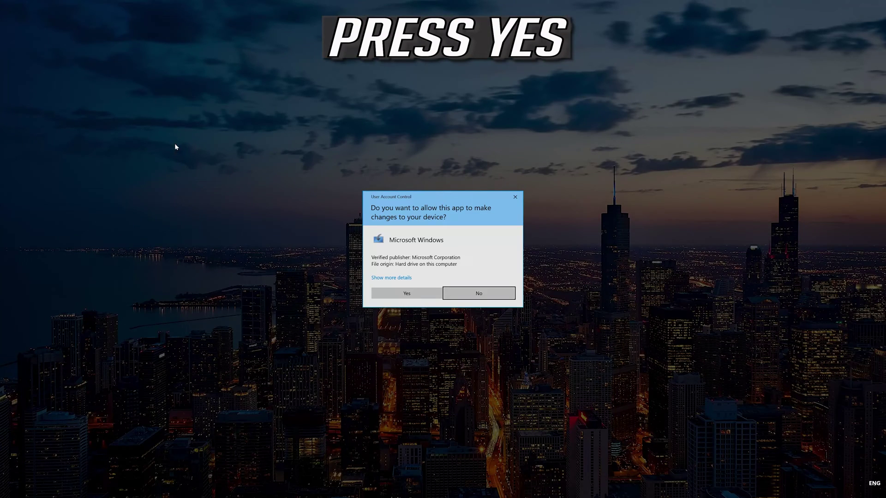
{"action": "left_click", "coordinate": [407, 296]}
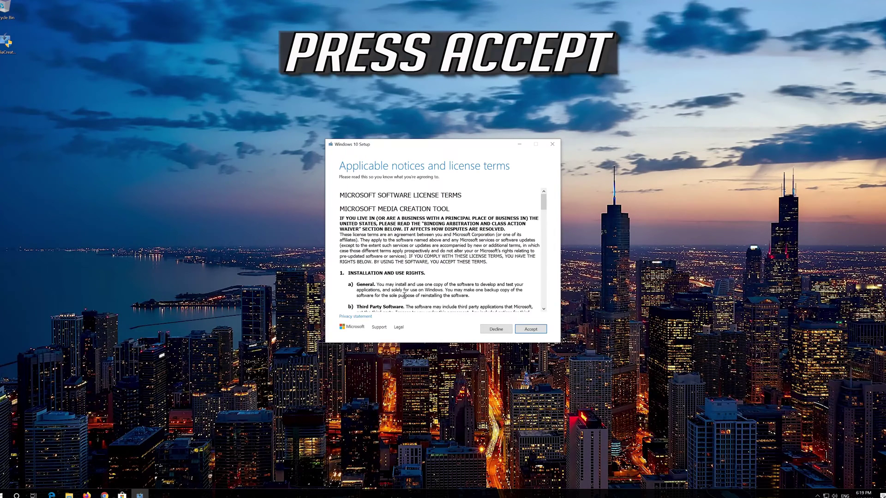
{"action": "left_click", "coordinate": [543, 329]}
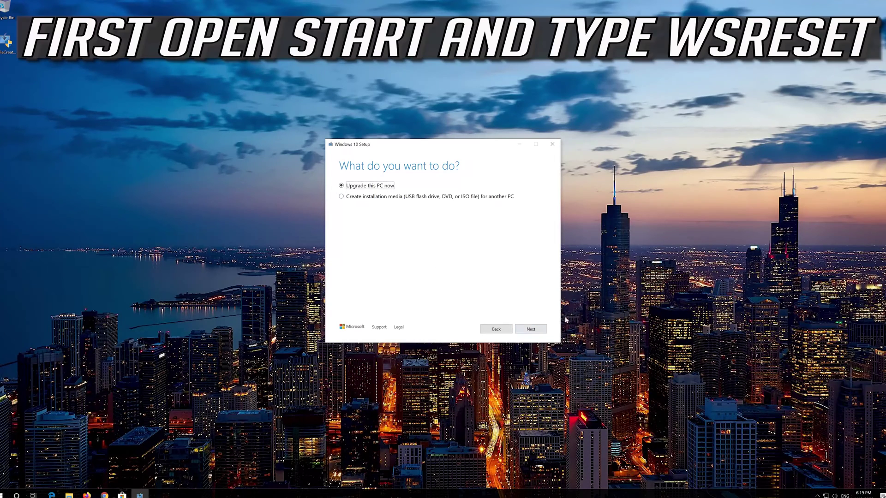
Choose 'Upgrade this PC now', accept the license, and start installing Windows 10 Pro keeping files and apps.
{"action": "left_click", "coordinate": [531, 330]}
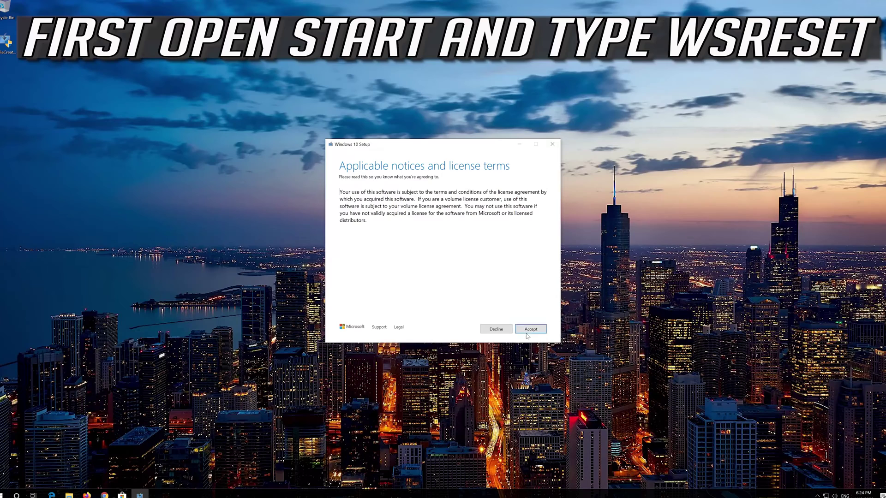
{"action": "left_click", "coordinate": [532, 331]}
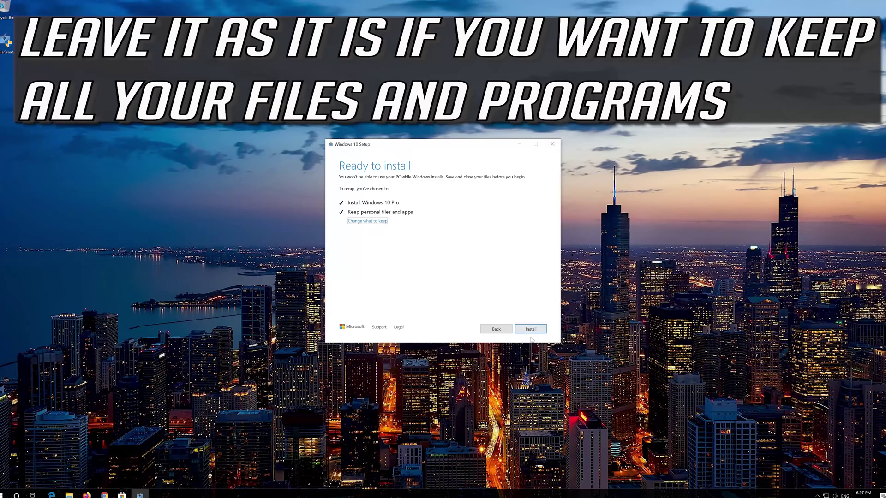
{"action": "left_click", "coordinate": [530, 329]}
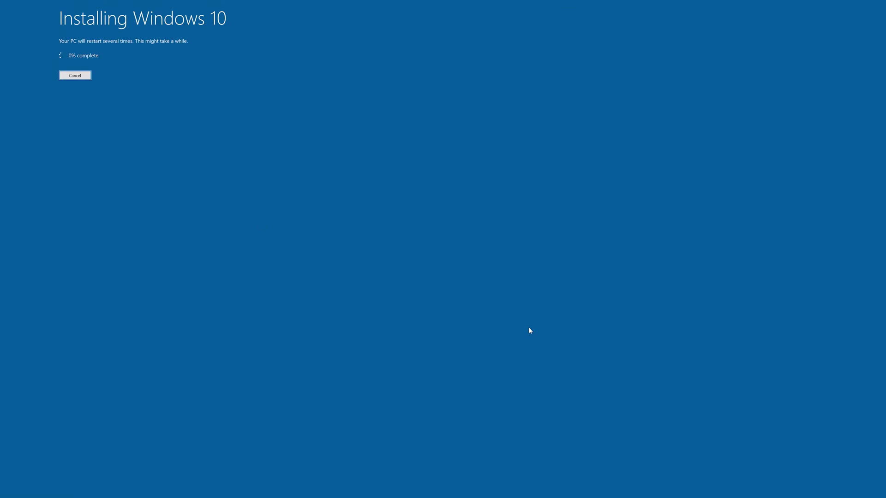